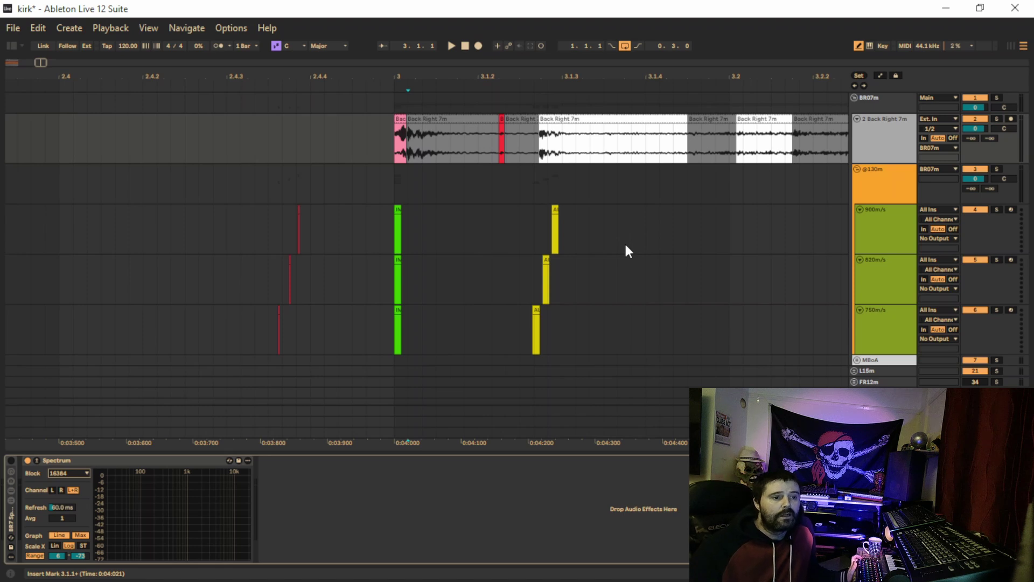
- Inspect the pink opening segment of the Back Right 7m waveform at 3.1.1 up close and in its wider context
left_click(396, 143)
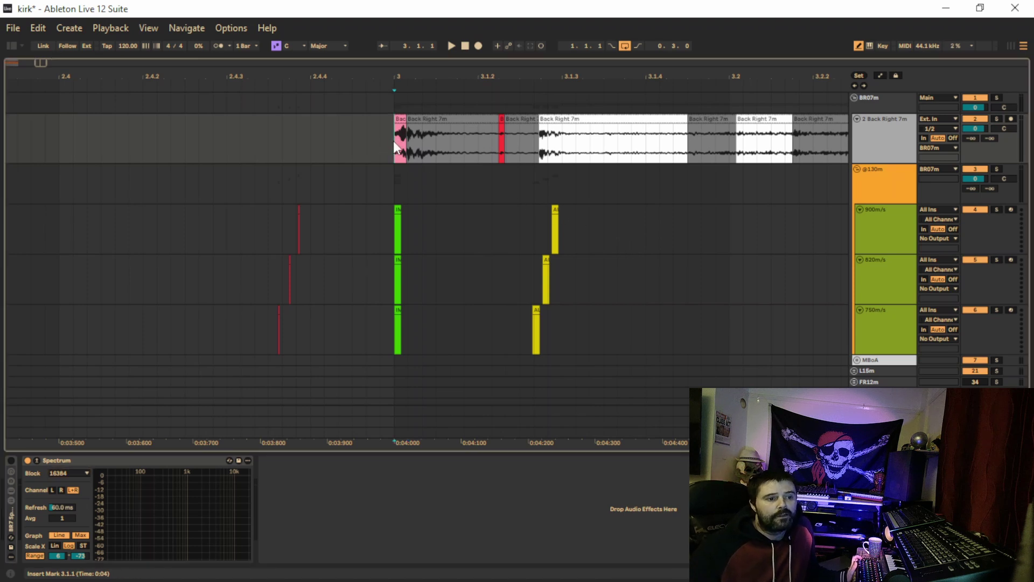
left_click_drag(396, 141, 416, 144)
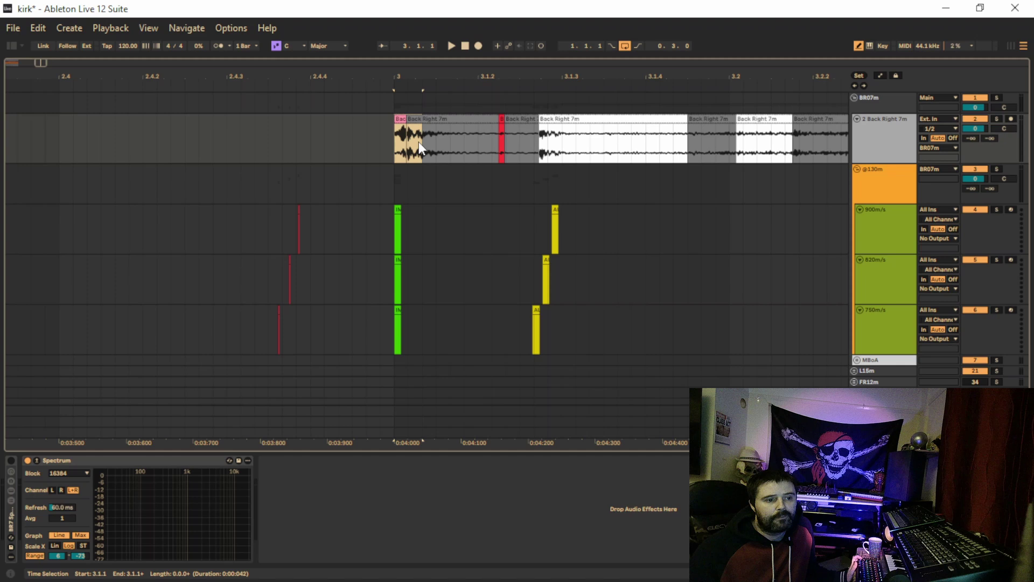
left_click(397, 136)
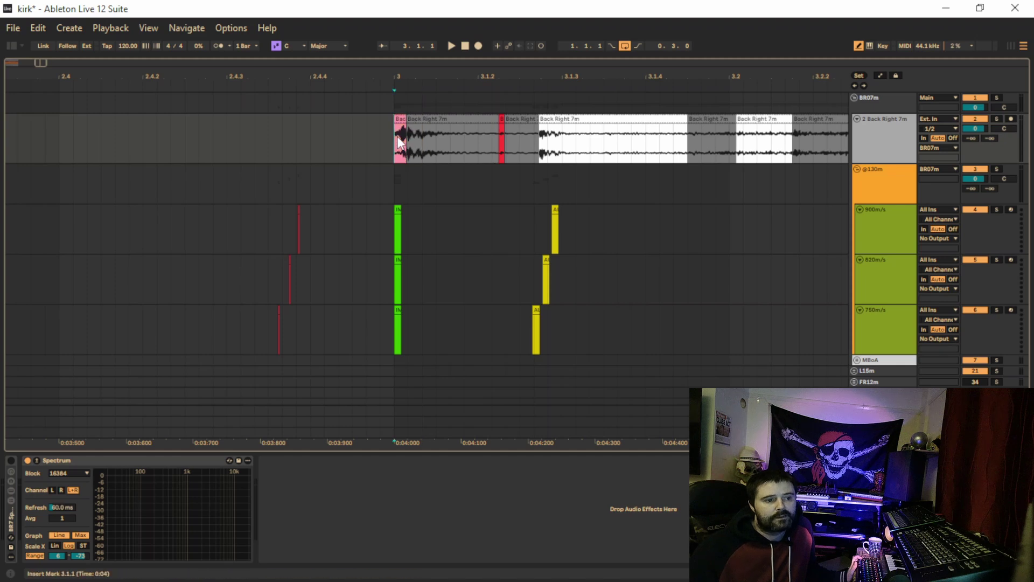
left_click_drag(397, 143, 416, 143)
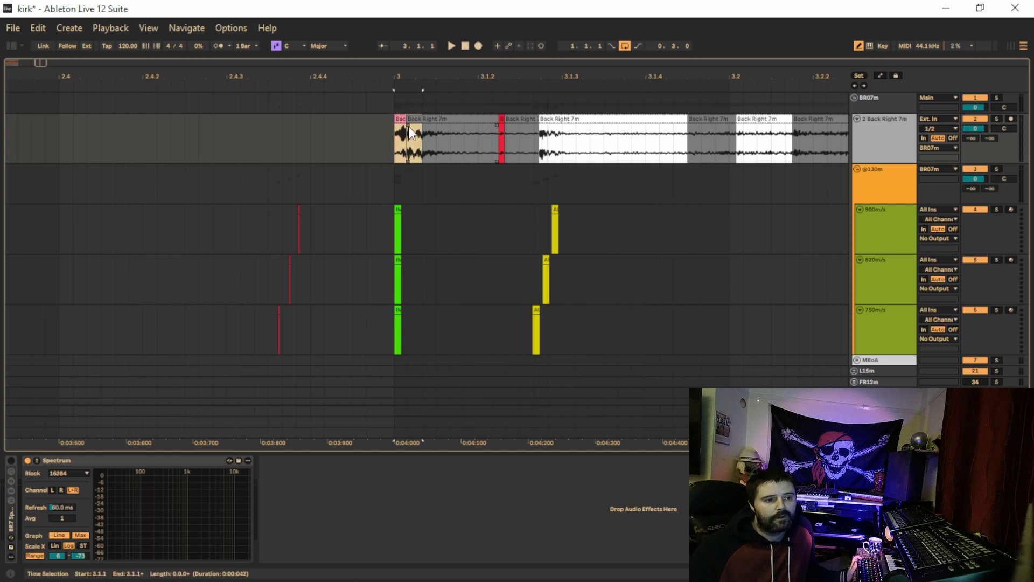
key("z")
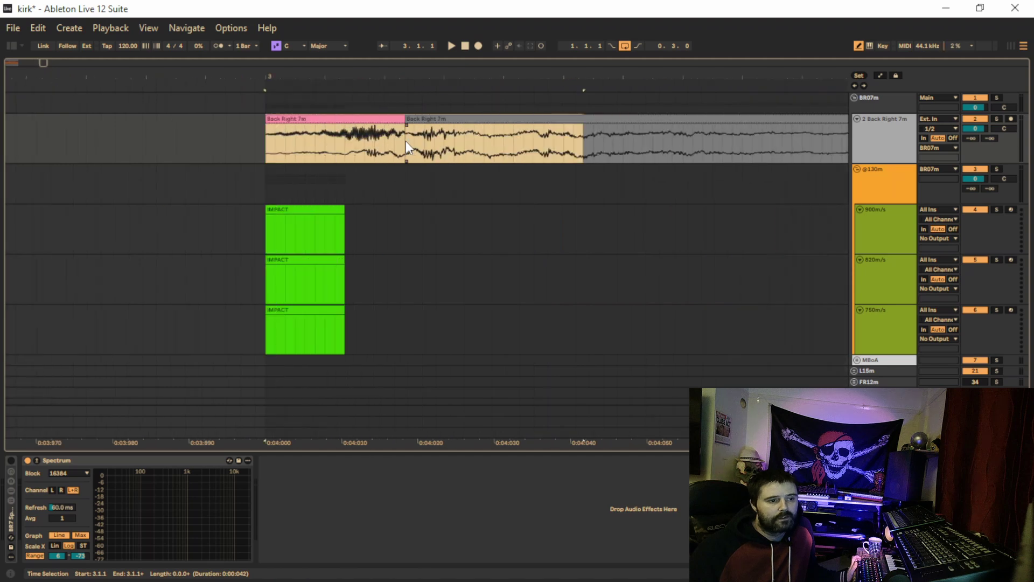
left_click(364, 139)
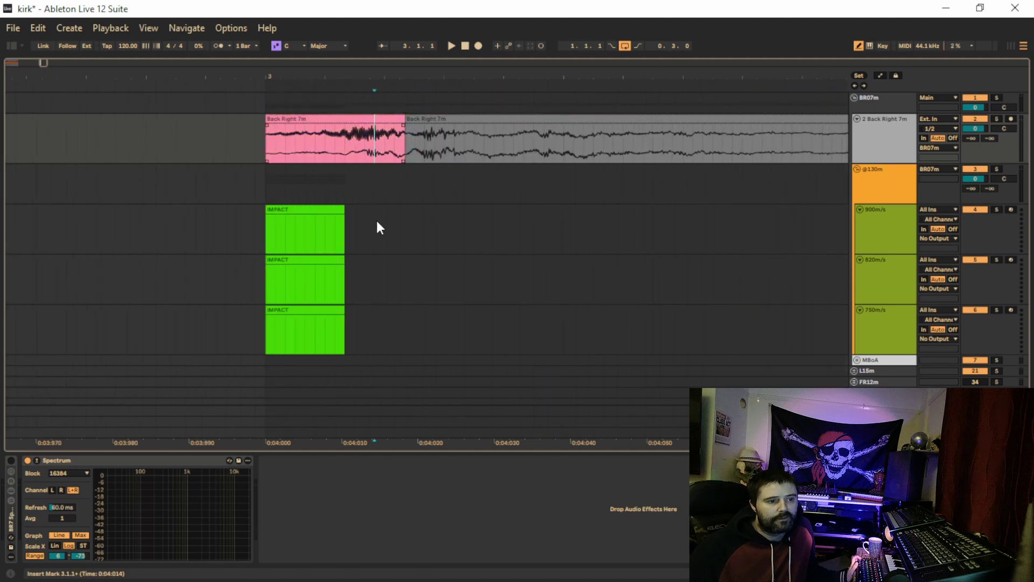
left_click(363, 146)
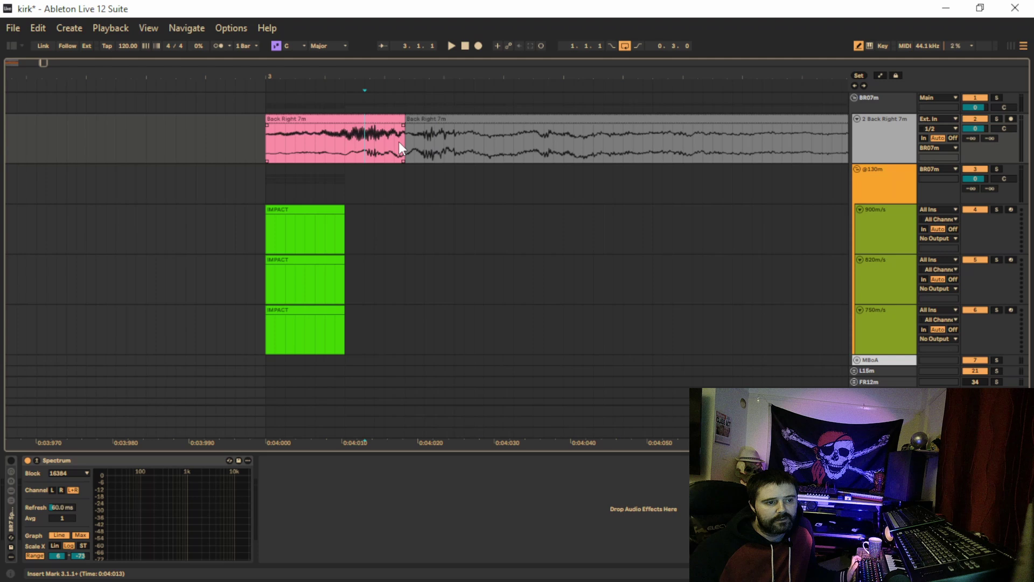
key("x")
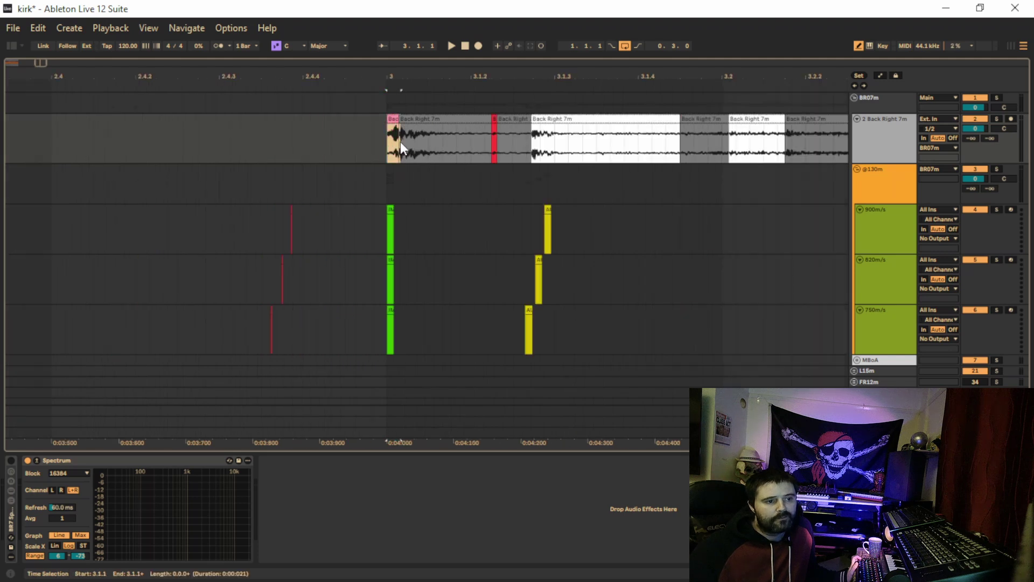
left_click_drag(390, 131, 401, 134)
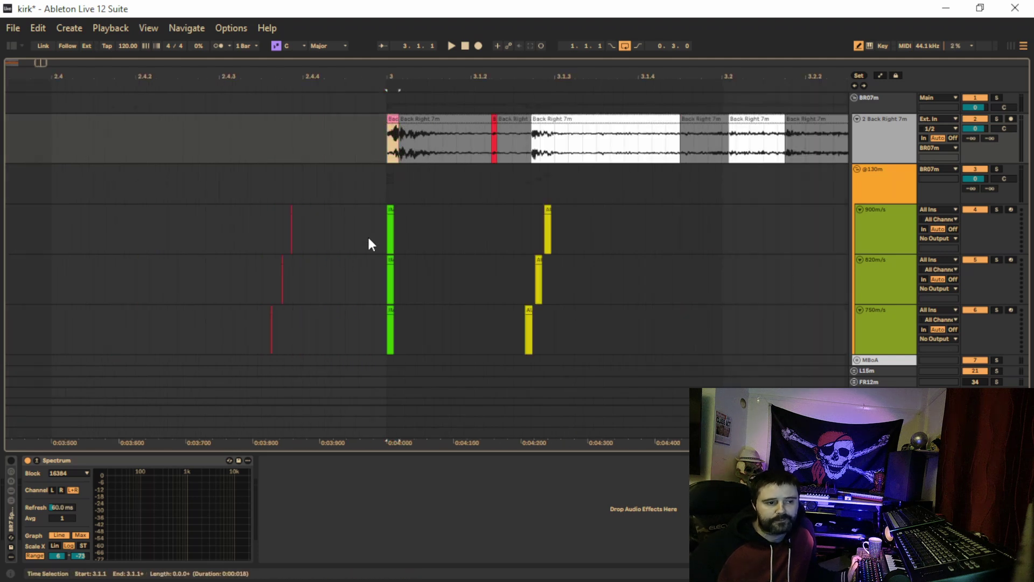
- Examine how the green IMPACT clips and the red and yellow markers on the 900m/s track line up with the recording
left_click_drag(393, 184, 394, 312)
left_click(401, 320)
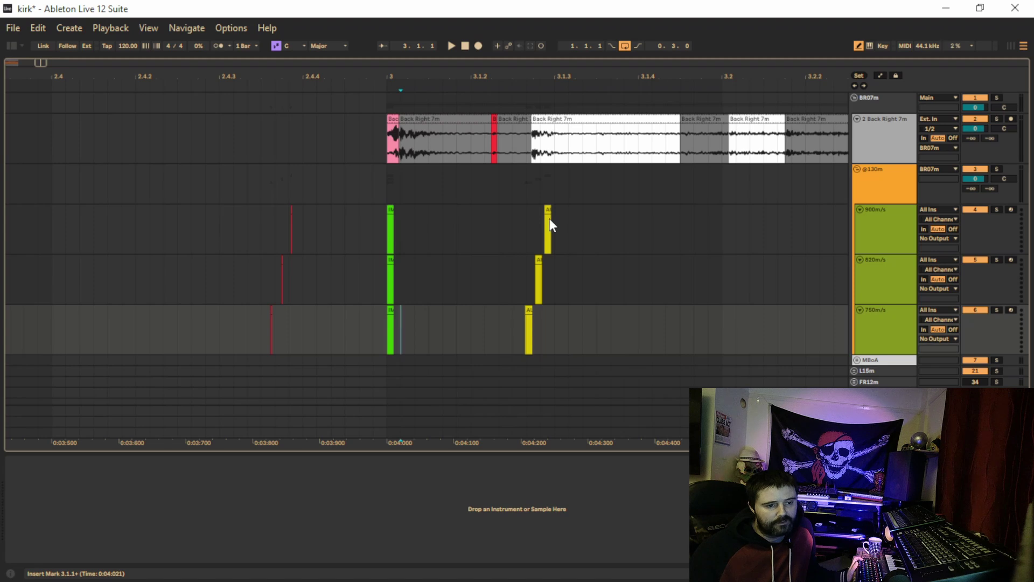
left_click(868, 228)
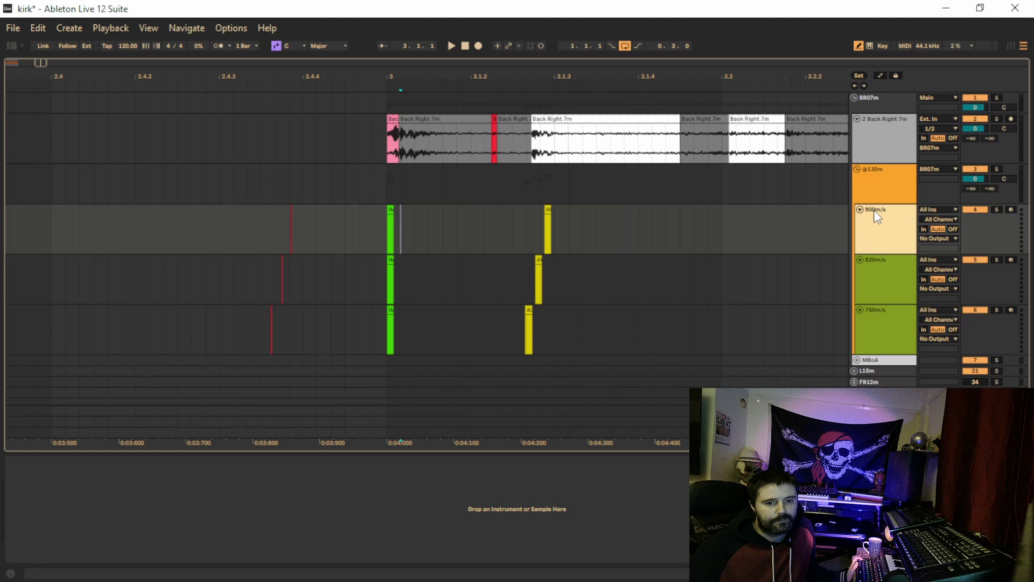
left_click(399, 232)
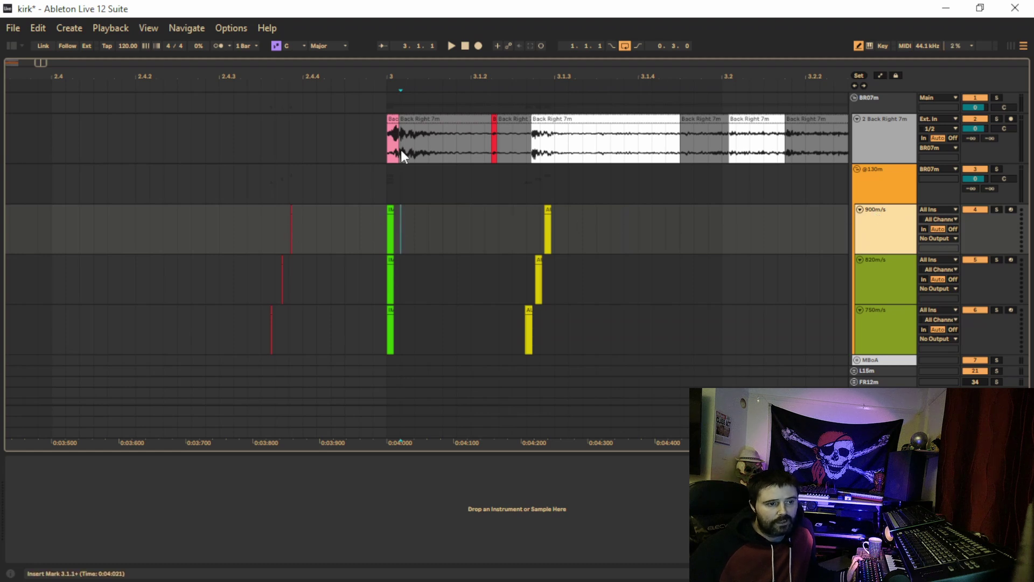
left_click(290, 230)
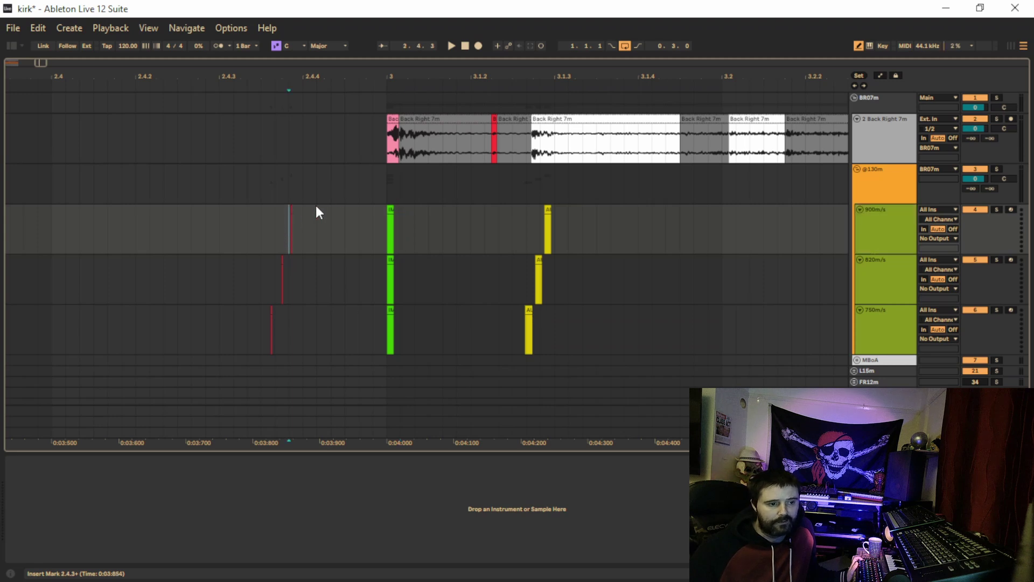
left_click(389, 209)
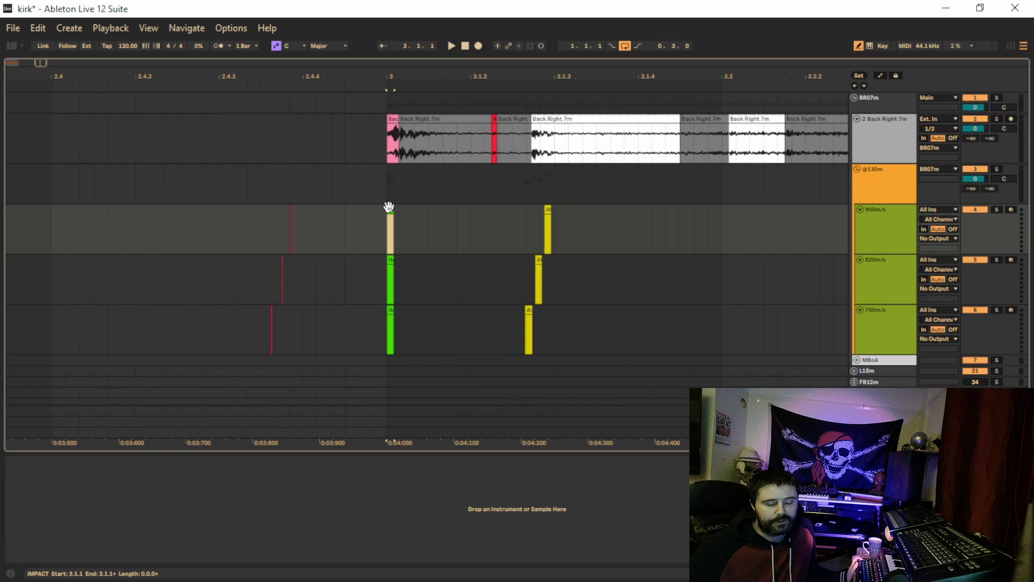
left_click(389, 211)
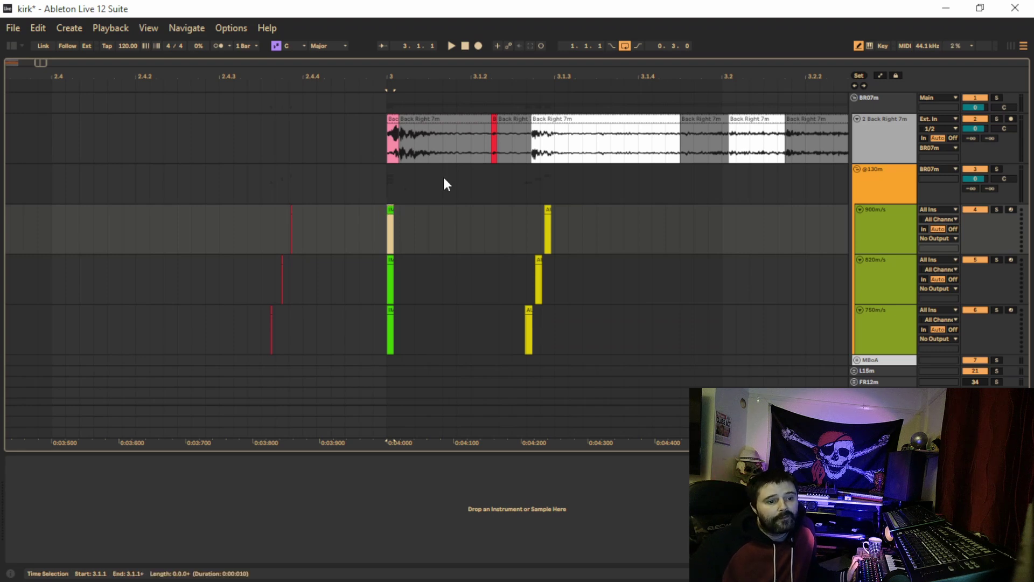
left_click(547, 231)
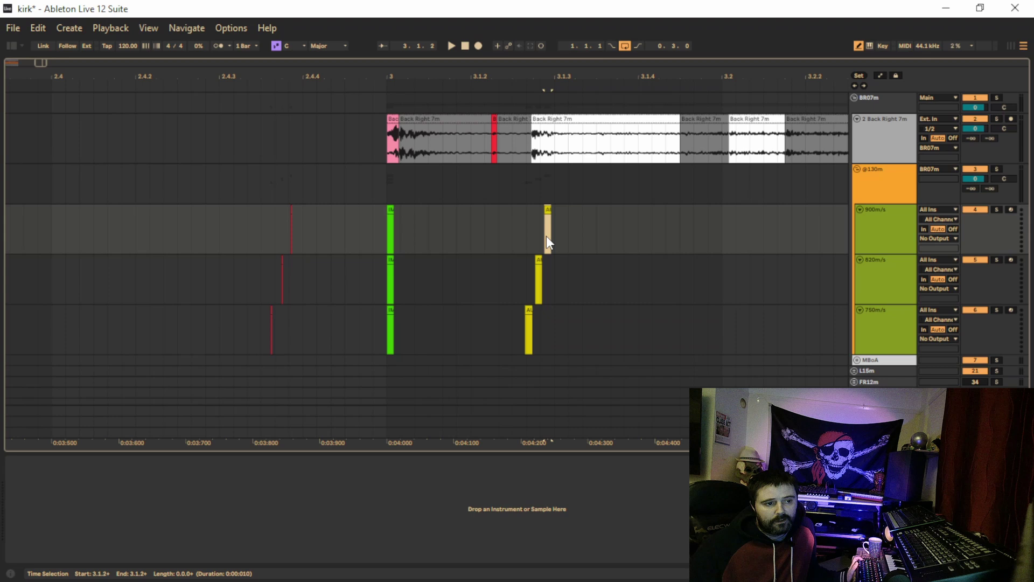
- Compare the pink opening segment of Back Right 7m with the SHOT, IMPACT and yellow audio markers on the 900m/s track
left_click(387, 139)
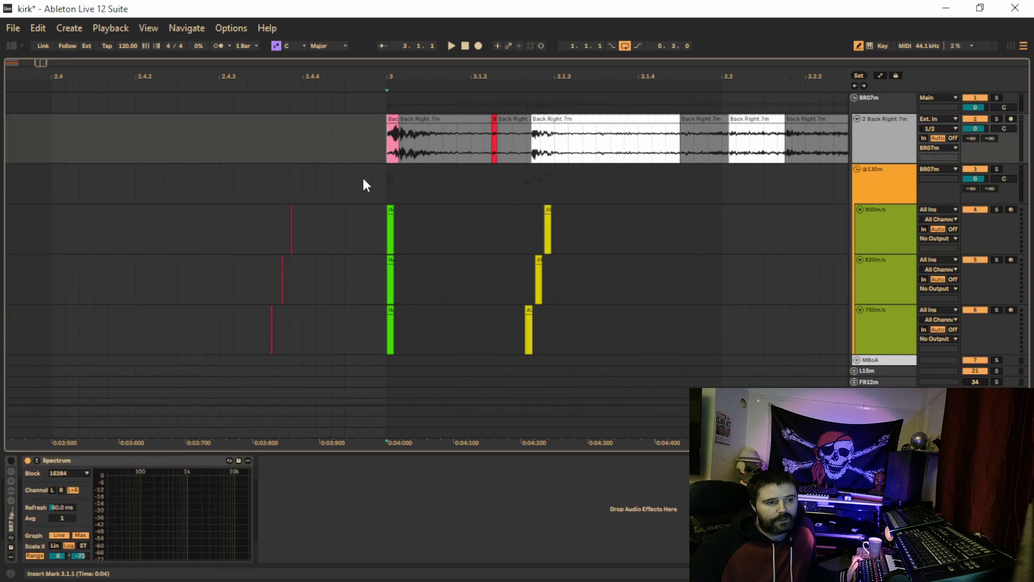
left_click_drag(388, 142, 401, 139)
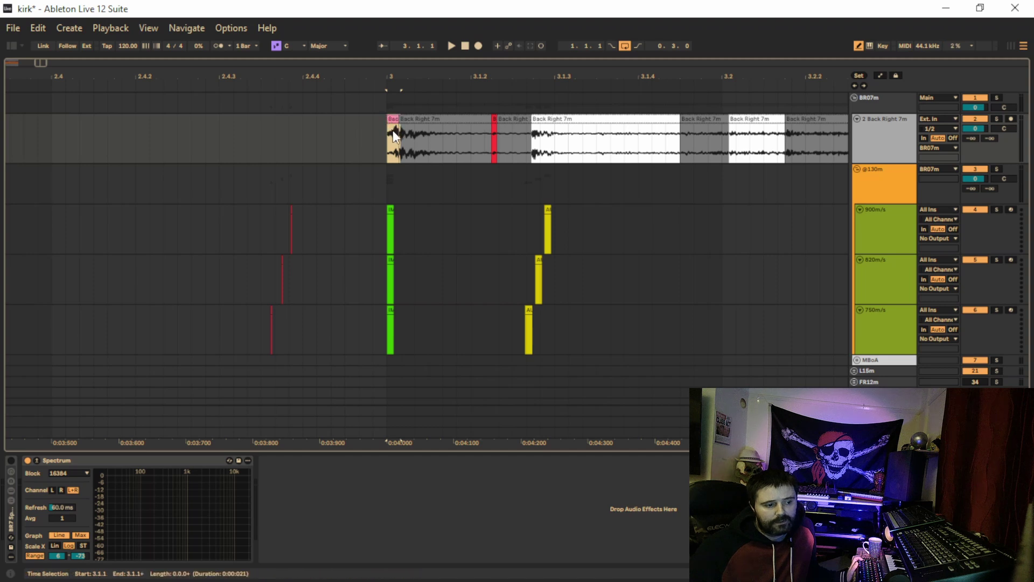
left_click(392, 131)
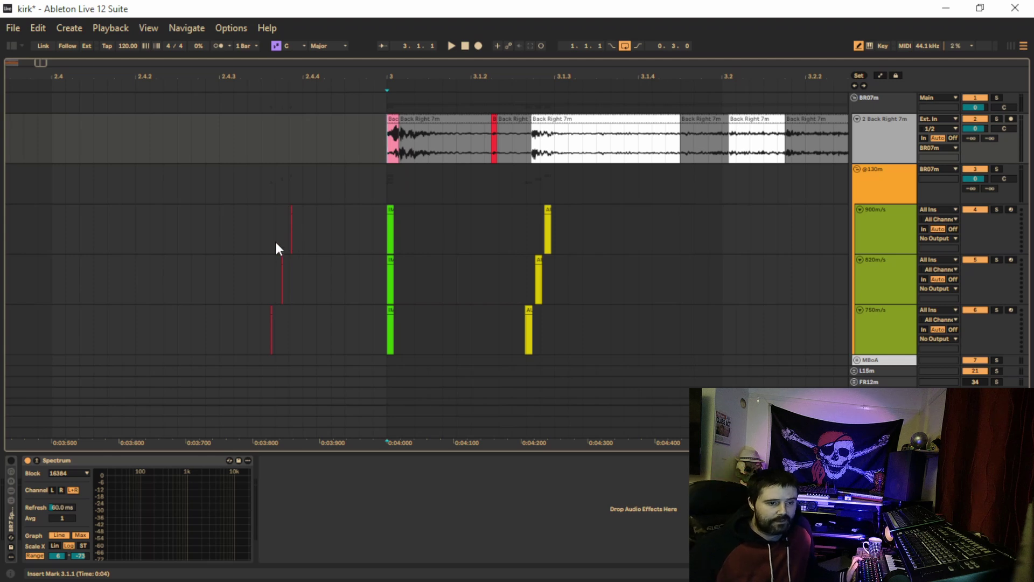
left_click(291, 208)
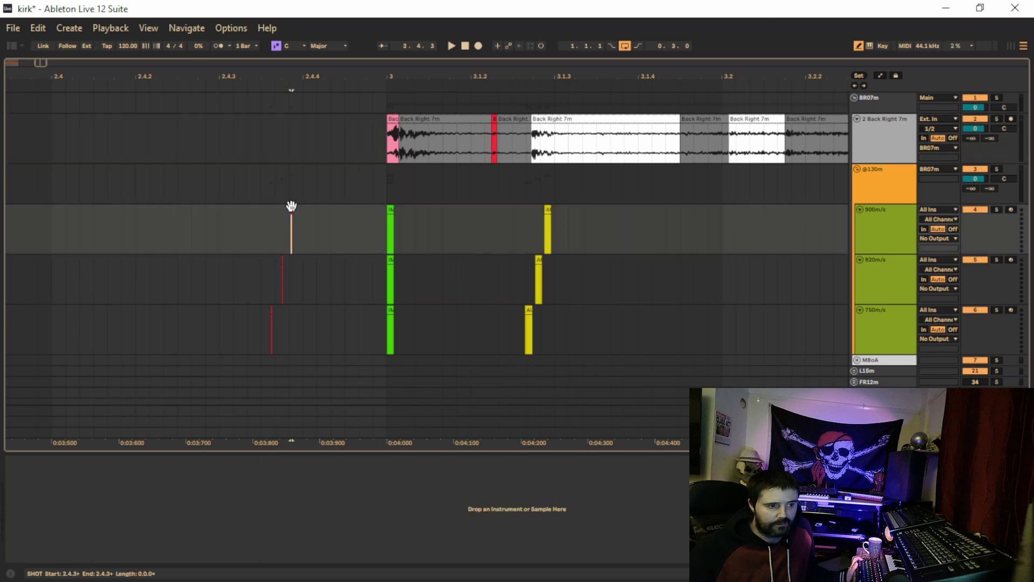
left_click(390, 208)
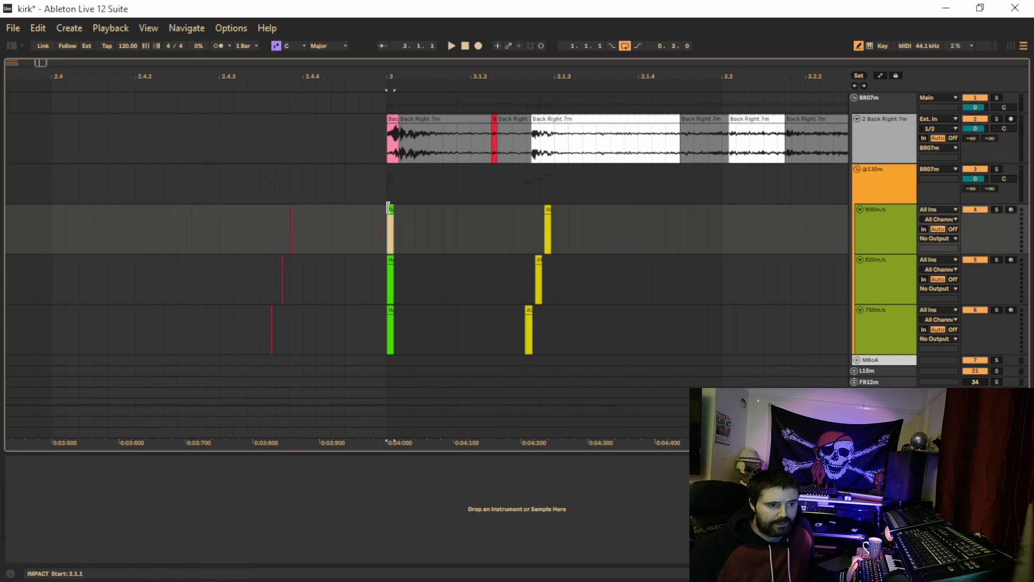
left_click(548, 213)
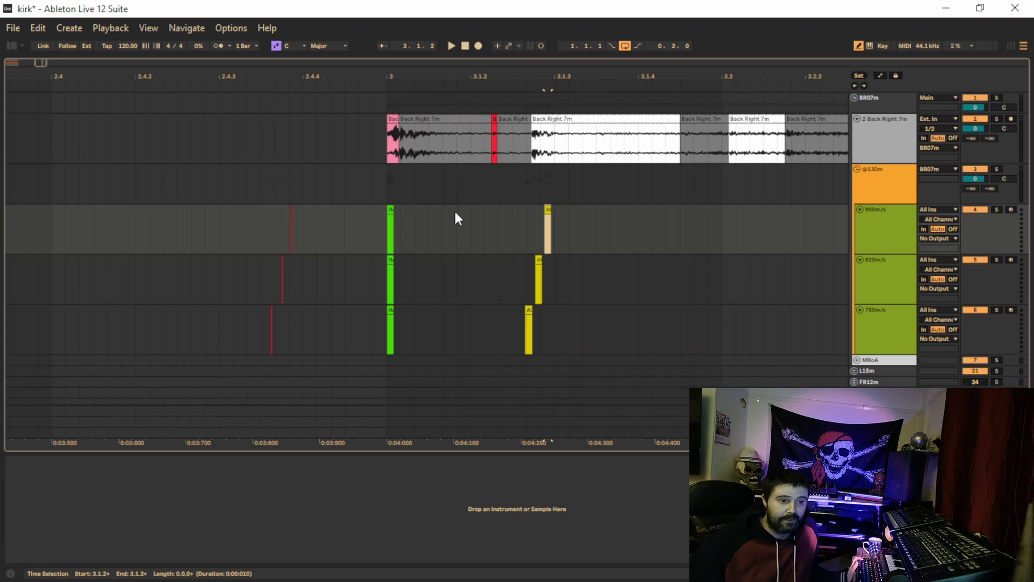
- Mark about the first 42 ms and about the first 21 ms of the Back Right 7m recording from 3.1.1
left_click(387, 141)
left_click_drag(388, 144, 415, 147)
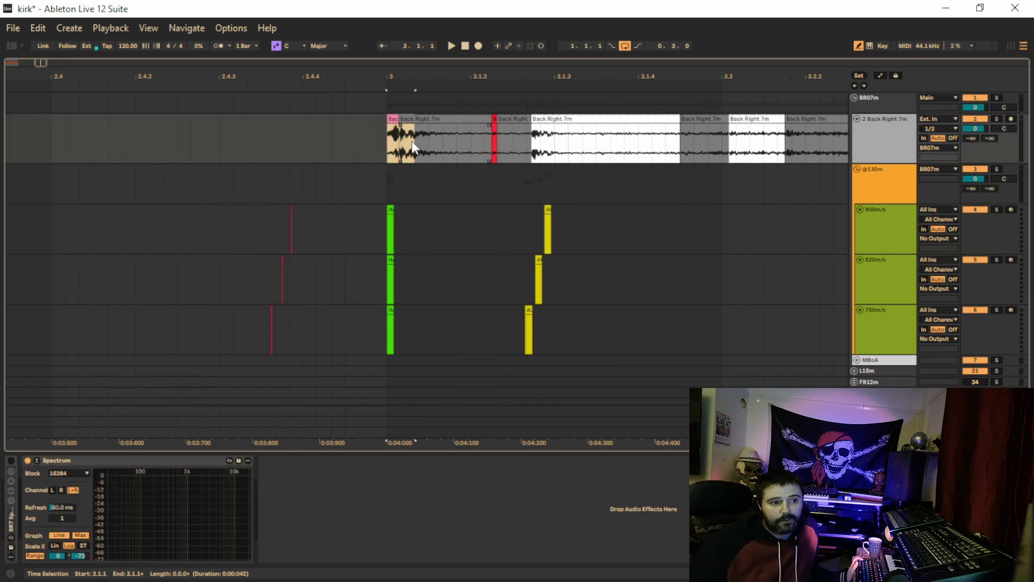
left_click(395, 139)
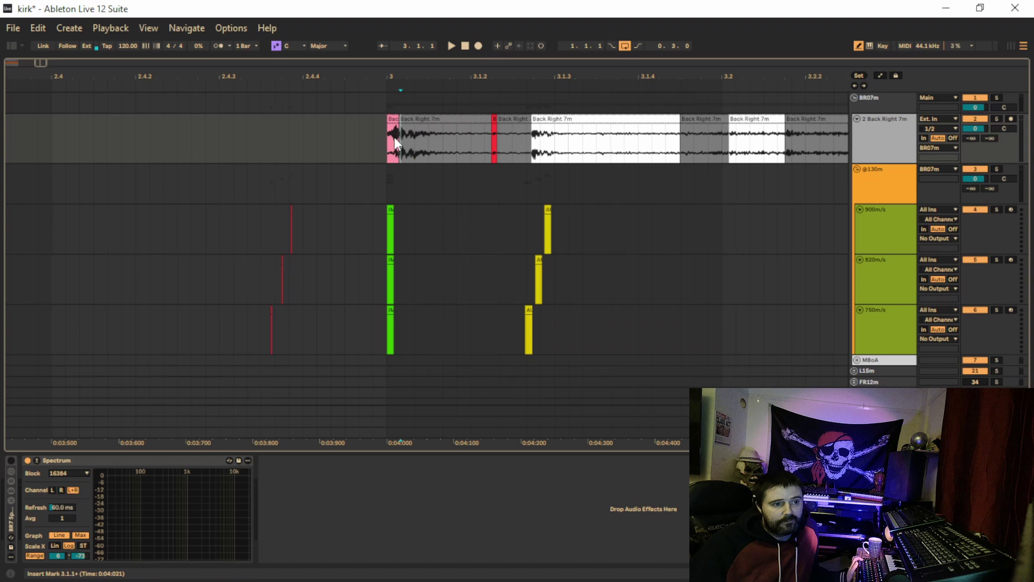
left_click(395, 137, "shift")
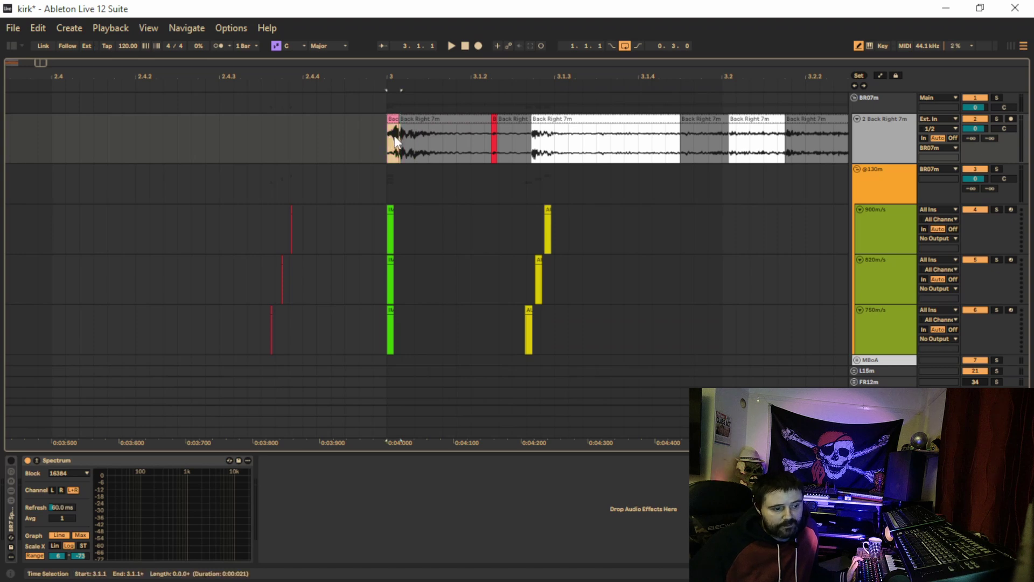
left_click(413, 187)
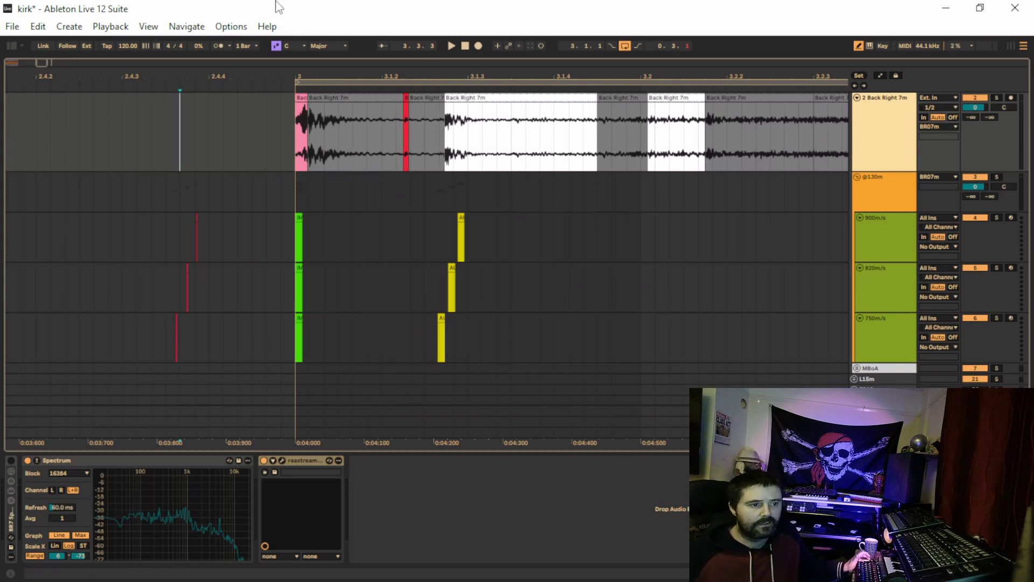
- Enlarge the Back Right 7m track and mark the bursts around the pink clip's end and at the white clip's start
left_click(466, 105)
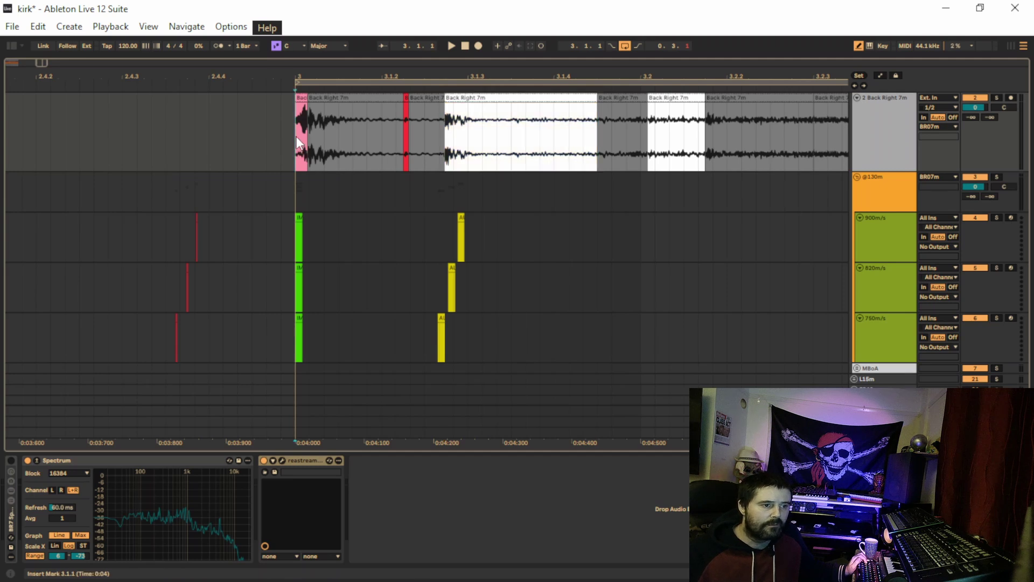
left_click_drag(315, 76, 353, 144)
left_click_drag(880, 171, 880, 268)
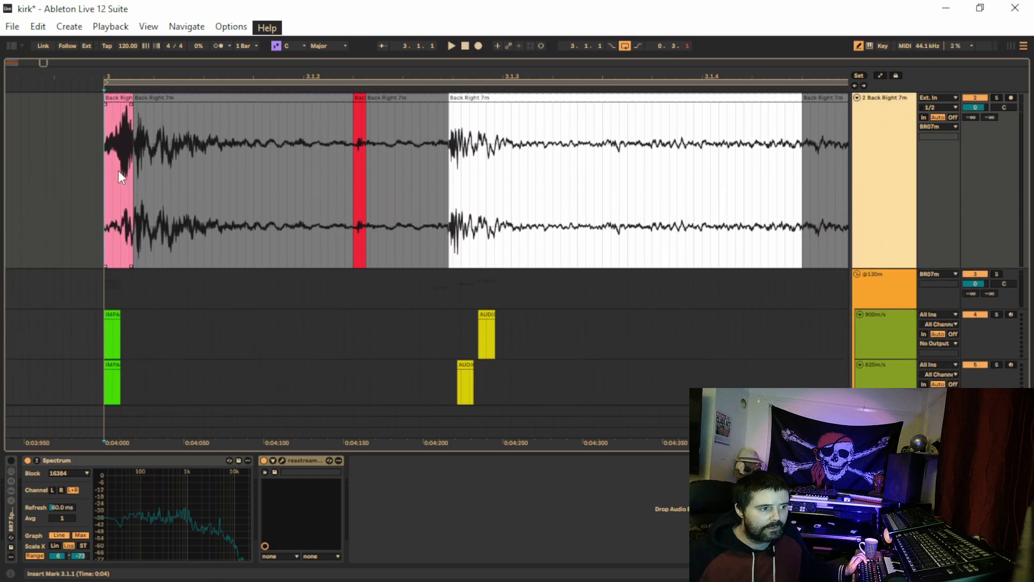
left_click_drag(119, 171, 148, 172)
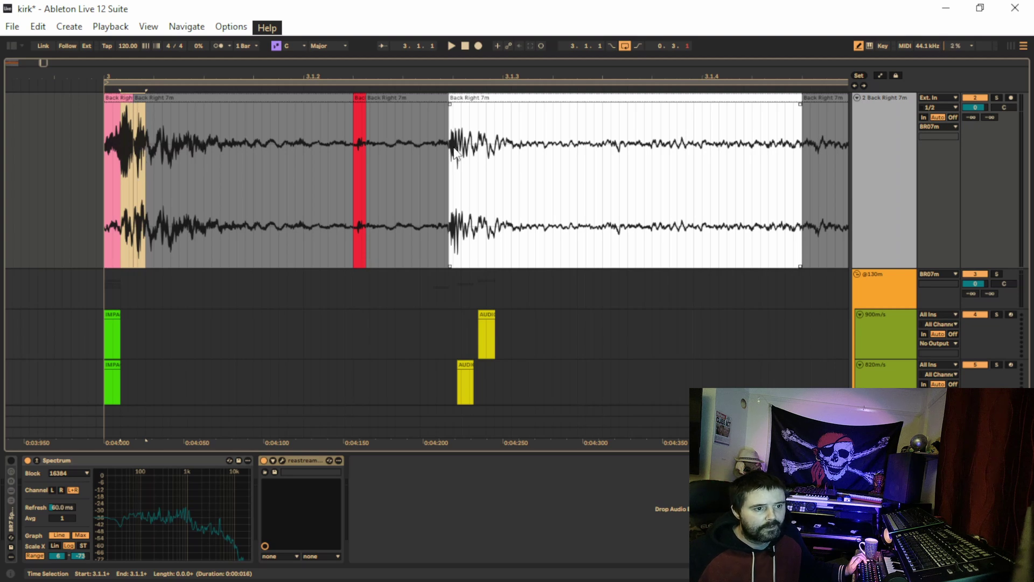
left_click_drag(454, 154, 461, 161)
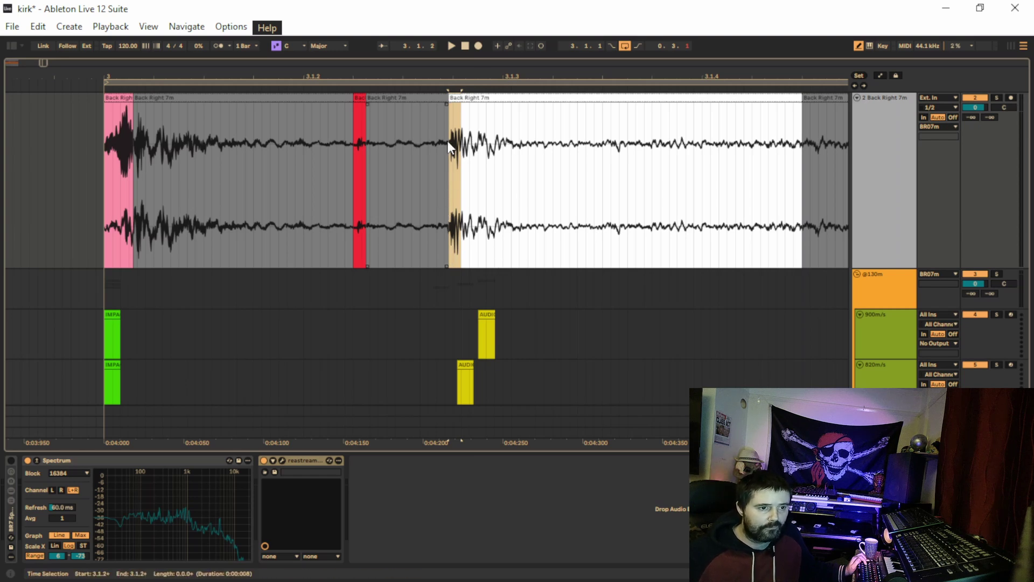
- Deactivate the white Back Right 7m clip that follows 3.1.2 and play the recording from just before bar 3
left_click(464, 97)
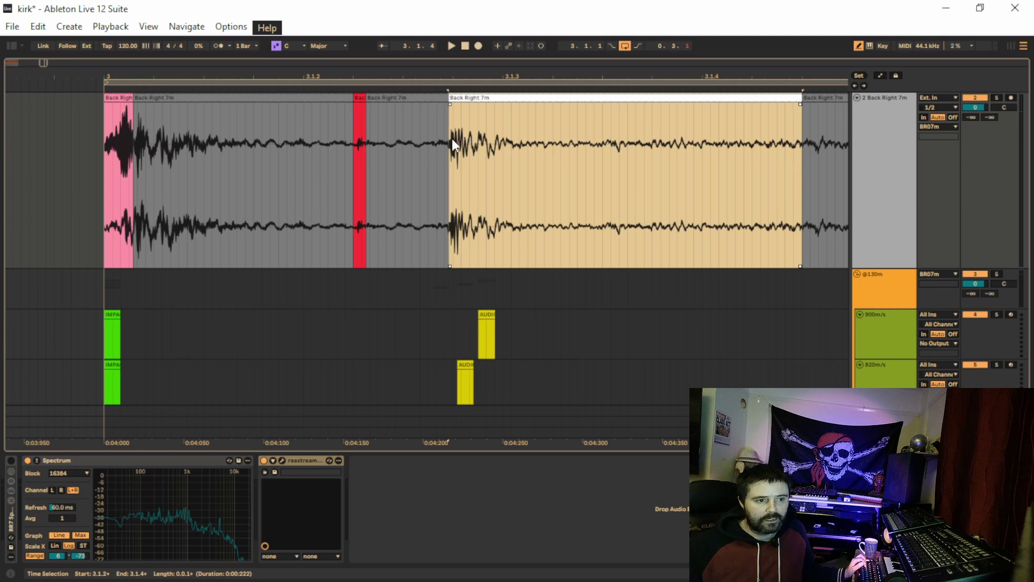
left_click(478, 97)
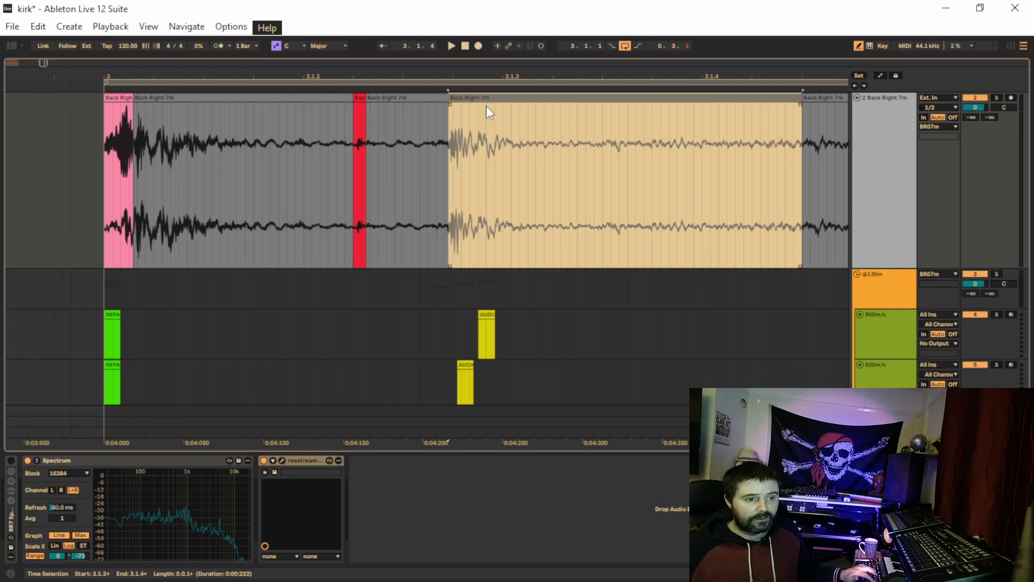
left_click(96, 108)
key("space")
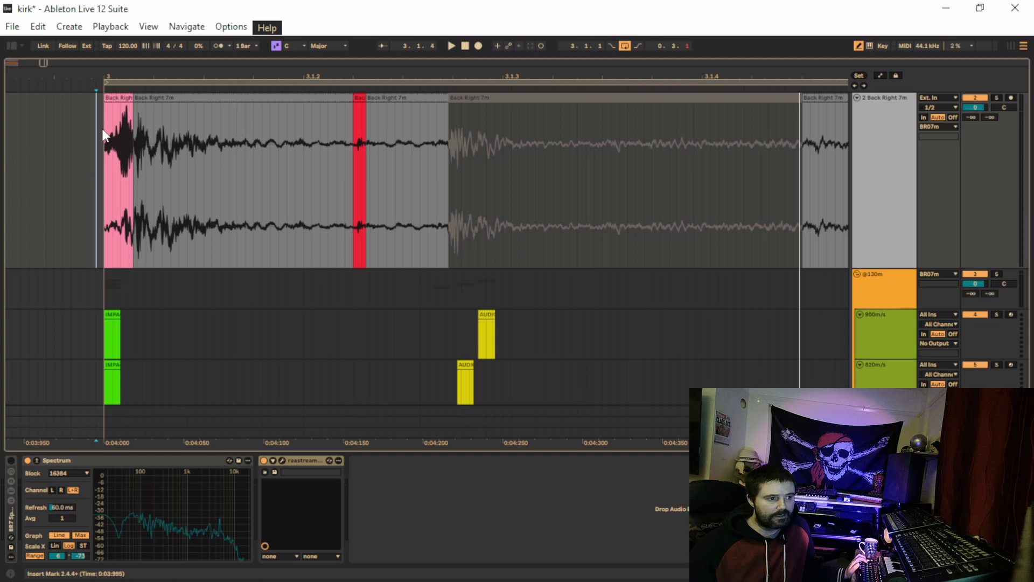
- Expand the Spectrum analyzer to a large display and play the opening burst of Back Right 7m from 3.1.1
left_click_drag(102, 128, 171, 138)
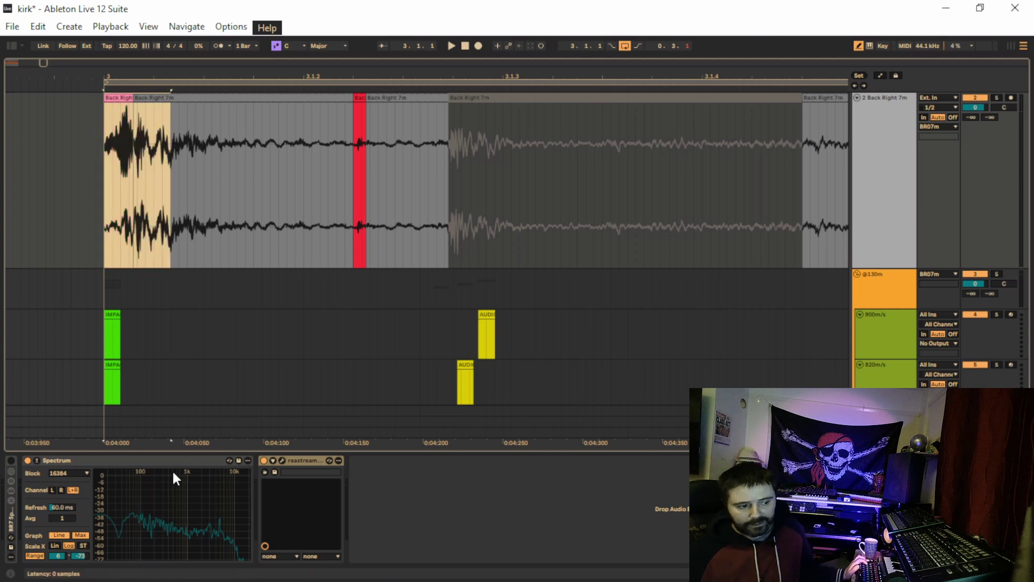
double_click(147, 489)
left_click_drag(287, 336, 268, 31)
key("space")
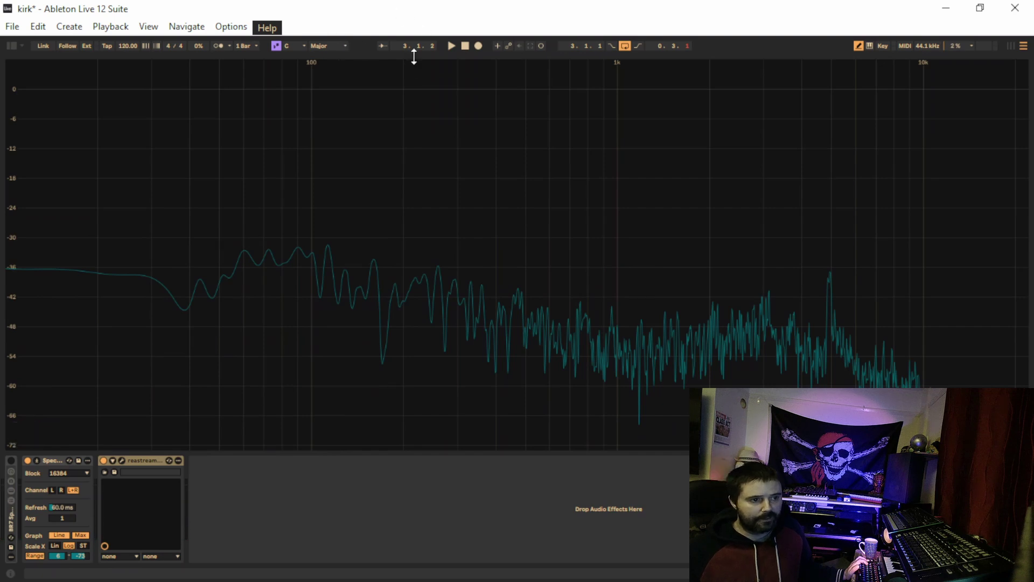
- Shrink the Spectrum analyzer display and add an EQ Eight audio effect ahead of Spectrum on the Back Right 7m track
left_click_drag(413, 56, 378, 364)
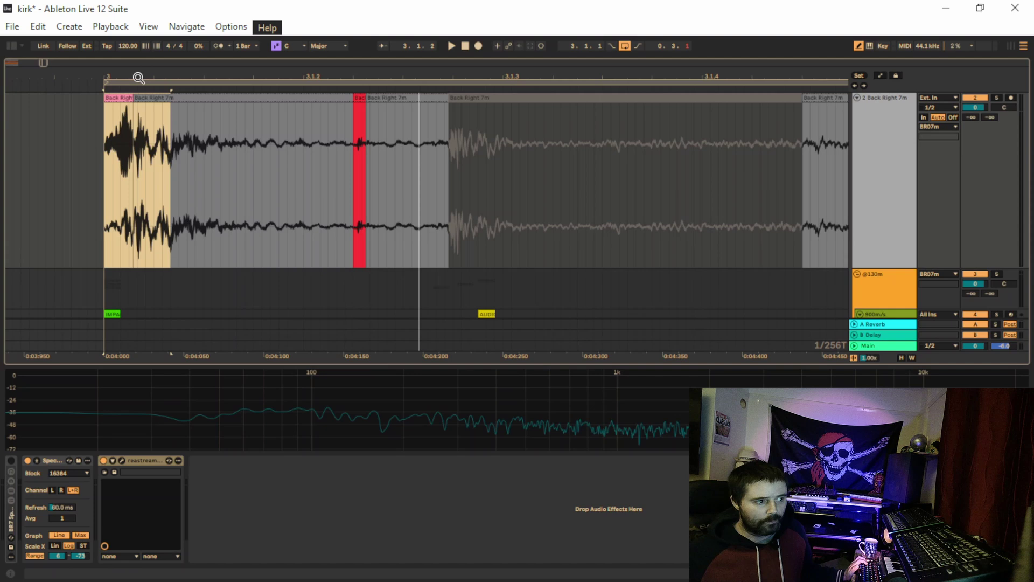
left_click(887, 162)
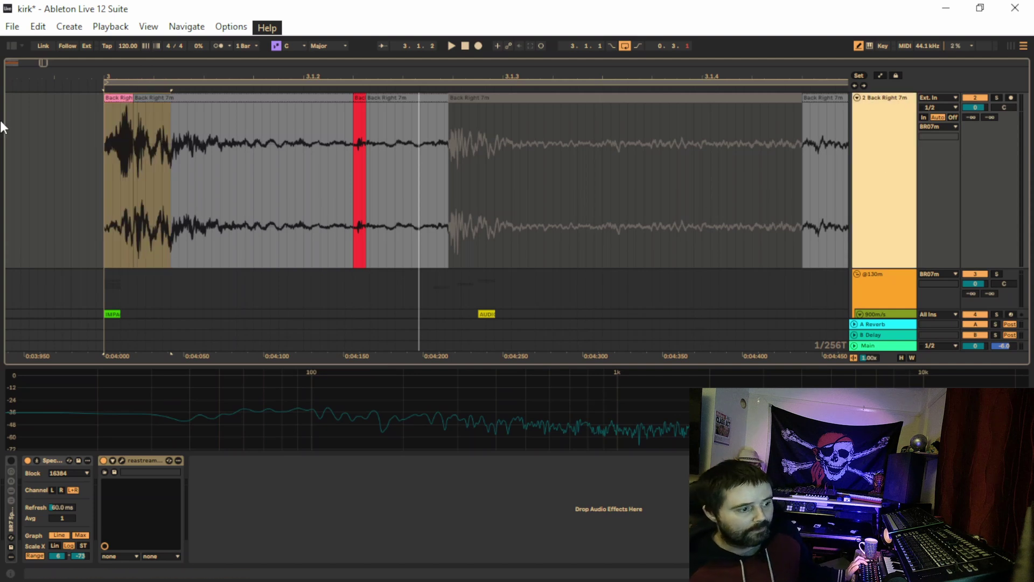
left_click(13, 45)
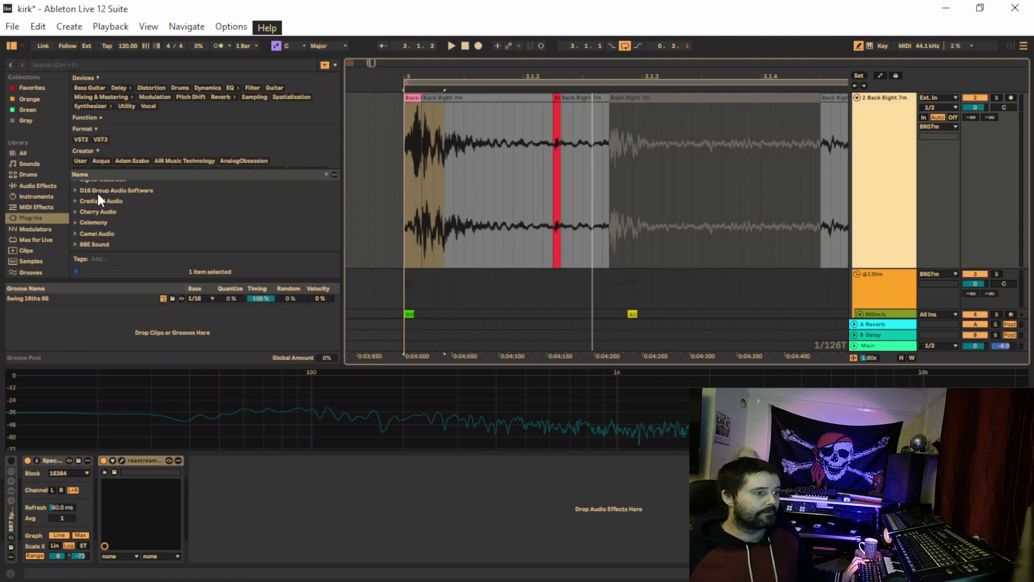
left_click(45, 188)
scroll(144, 226, "down", 2)
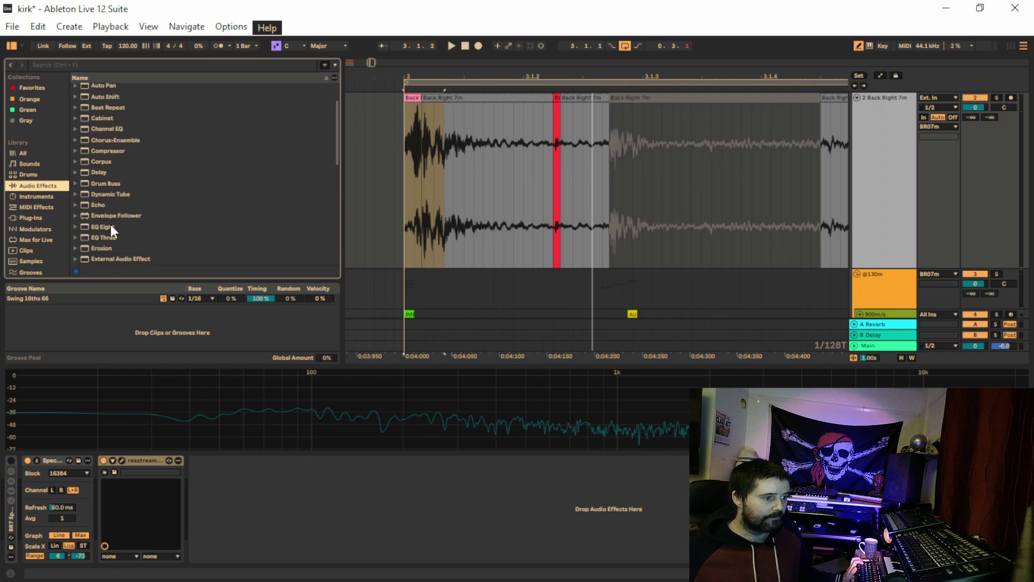
left_click_drag(103, 227, 52, 472)
- Change EQ Eight's band 1 to a low-pass filter at 278 Hz with a Q of 0.89
left_click(118, 493)
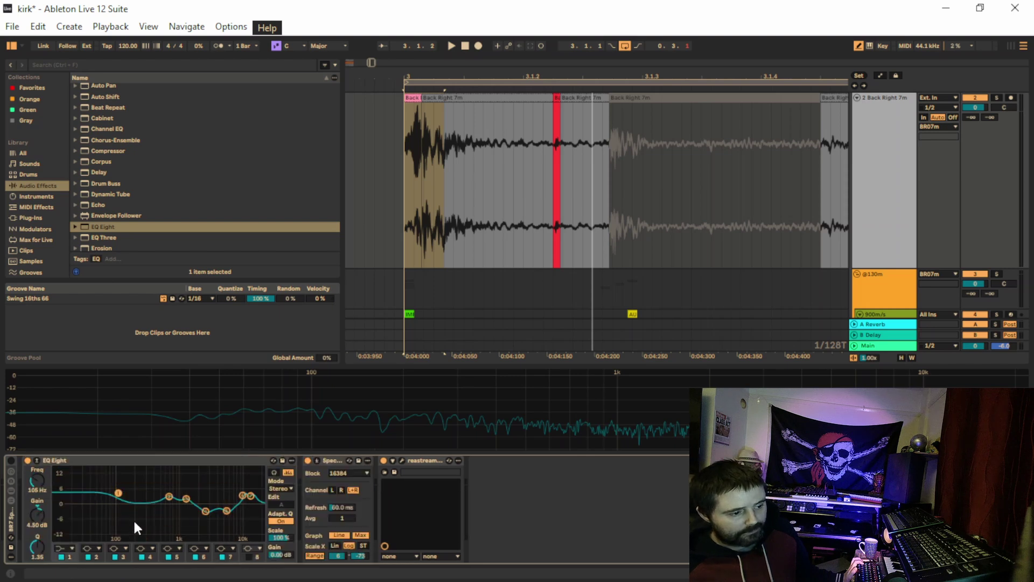
left_click(73, 545)
left_click(68, 528)
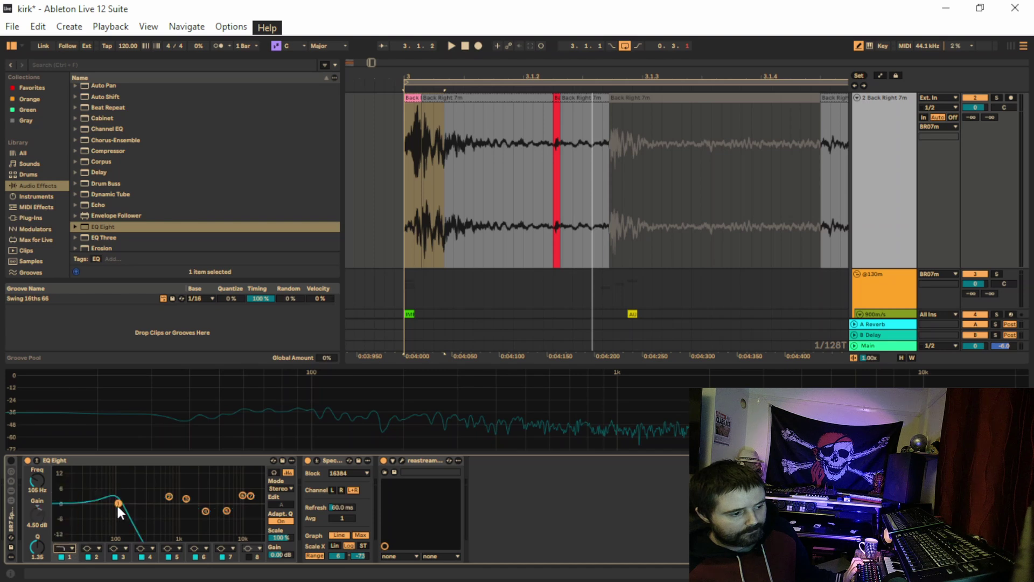
left_click_drag(117, 506, 145, 509)
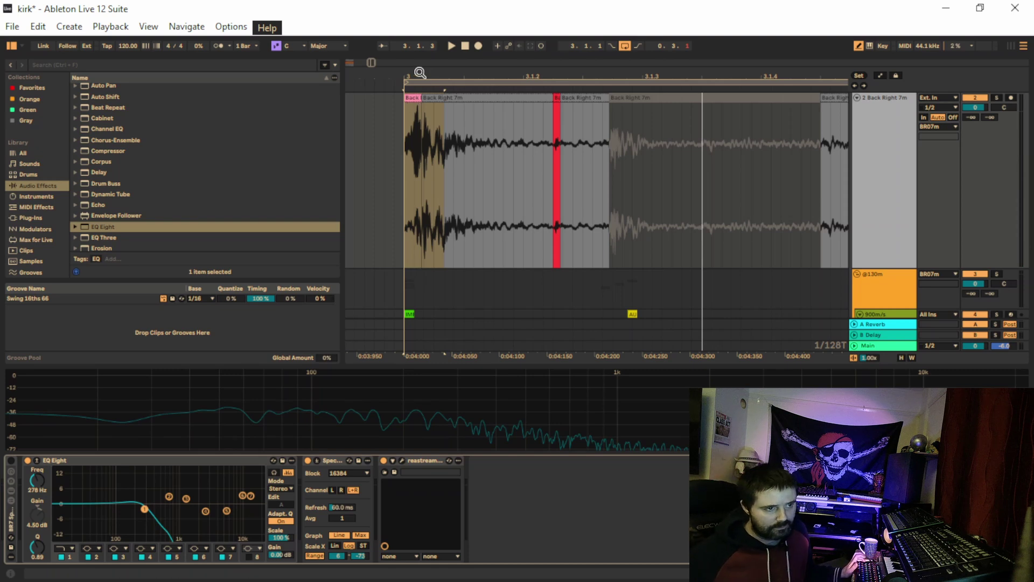
- Reactivate the dimmed Back Right 7m clip between 3.1.2 and 3.1.4
left_click(633, 100)
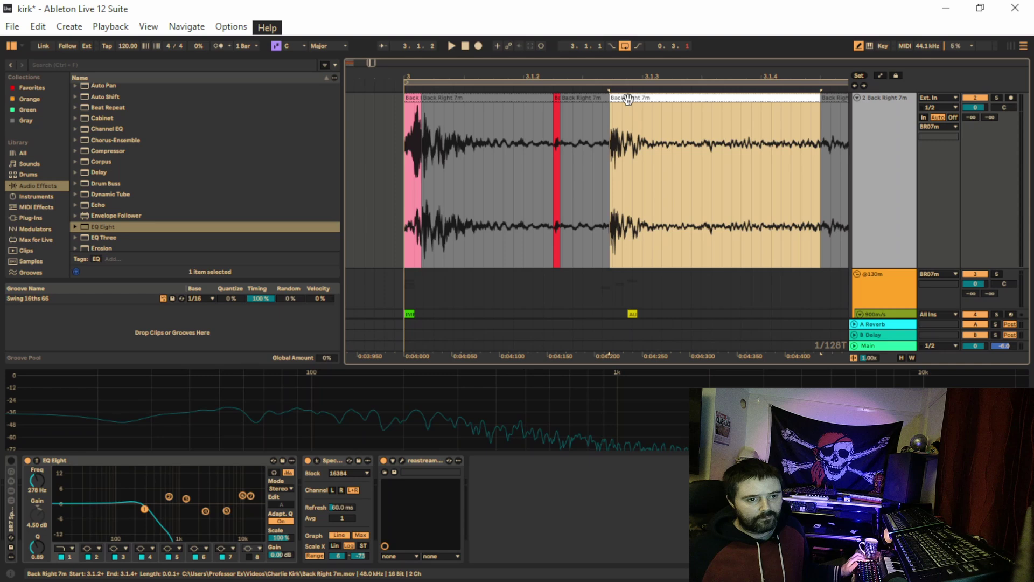